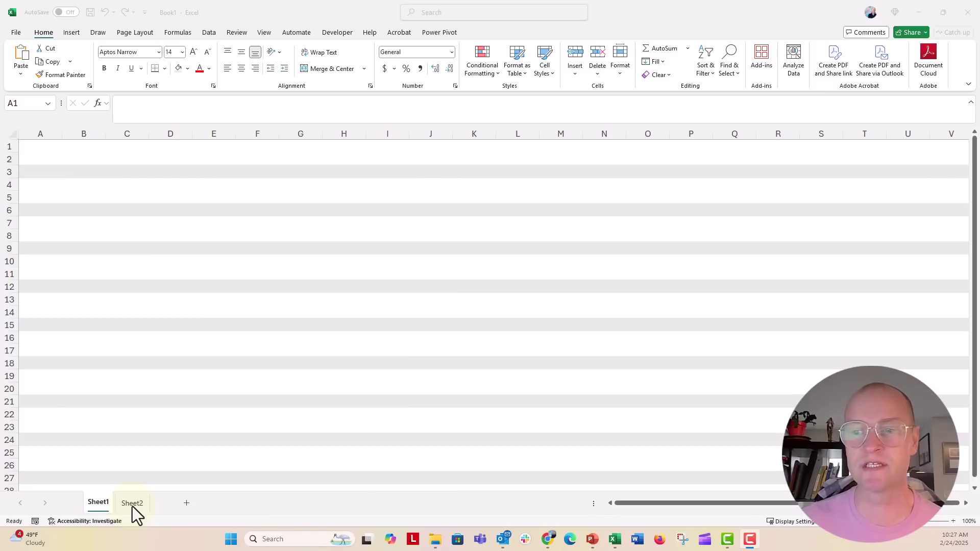
Select all of Sheet2, try a gray fill, then undo it so the cells stay unfilled.
left_click(132, 503)
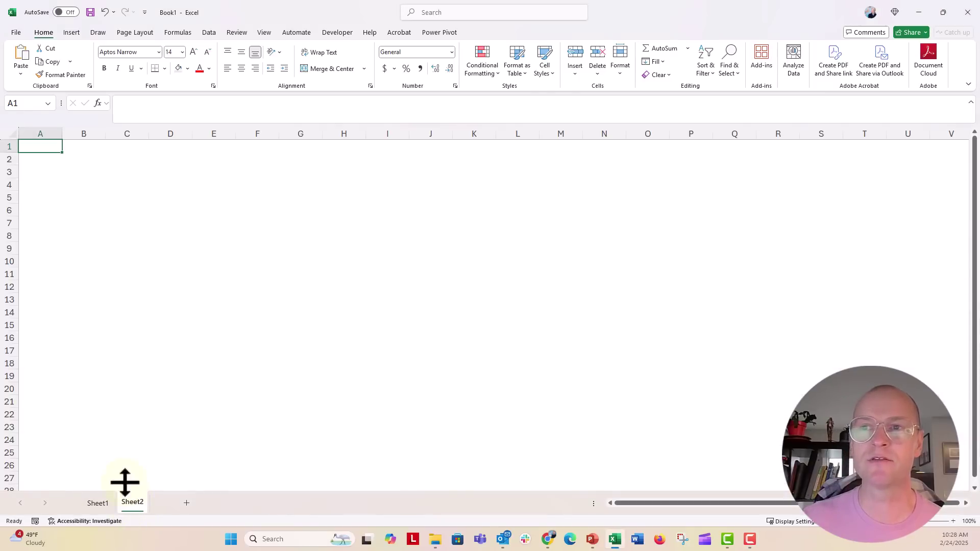
left_click(10, 136)
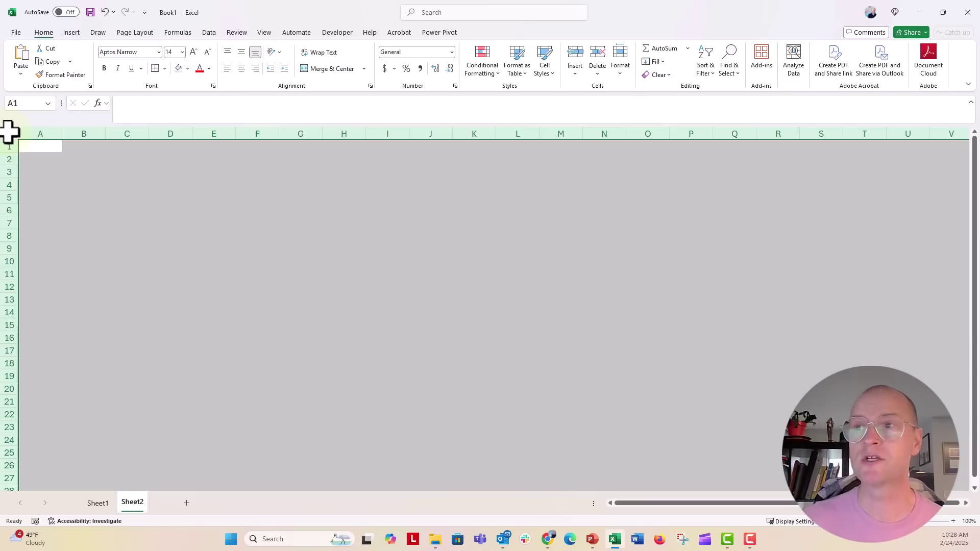
left_click(187, 69)
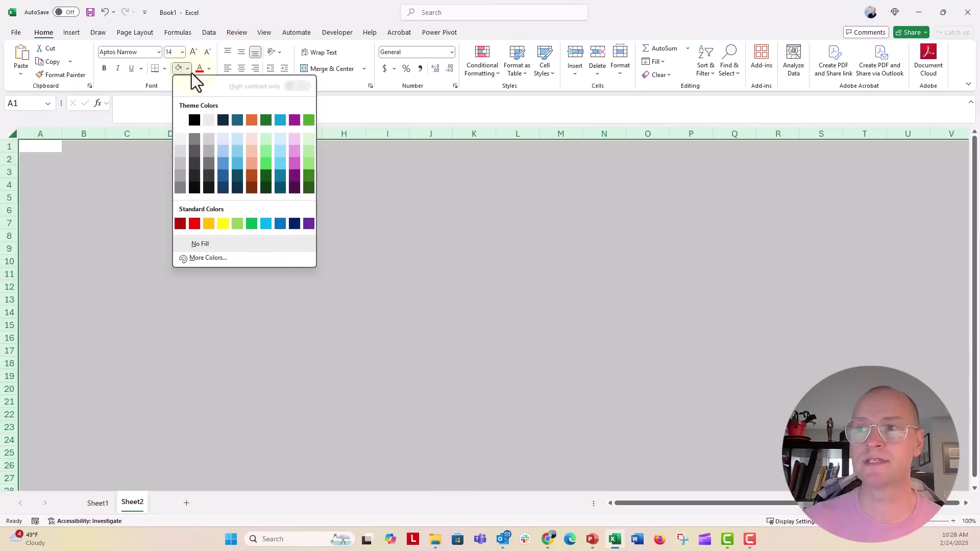
left_click(207, 121)
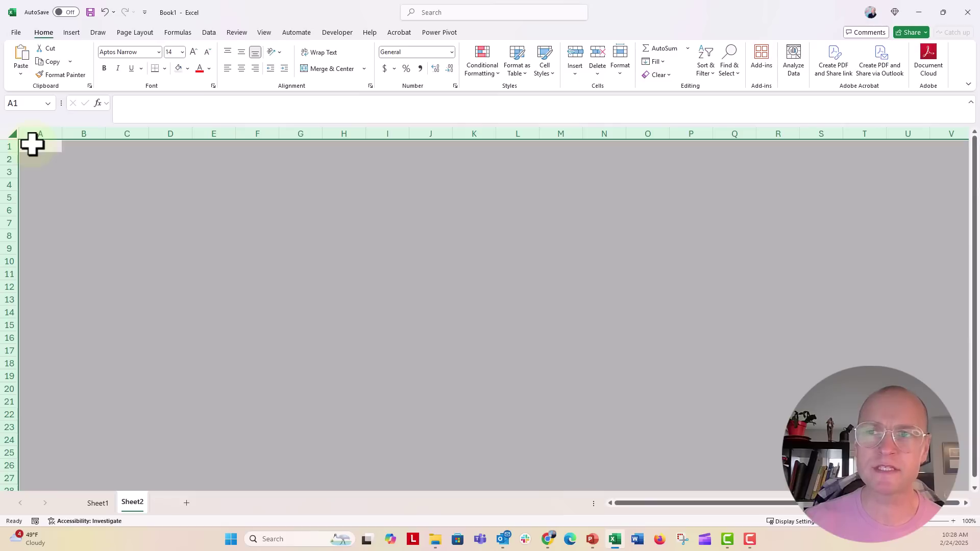
key("ctrl+z")
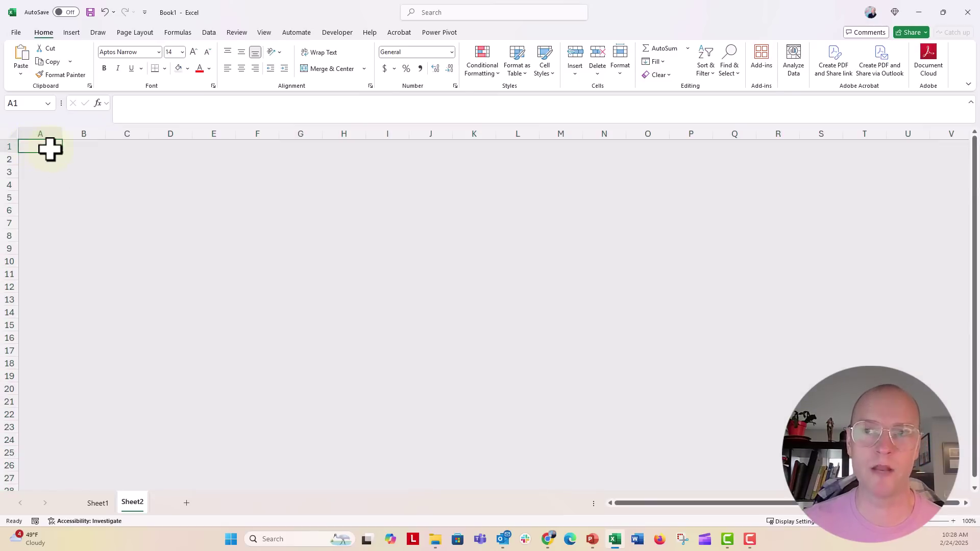
Start a new 'Use a formula' conditional formatting rule for all of Sheet2's cells.
left_click(7, 134)
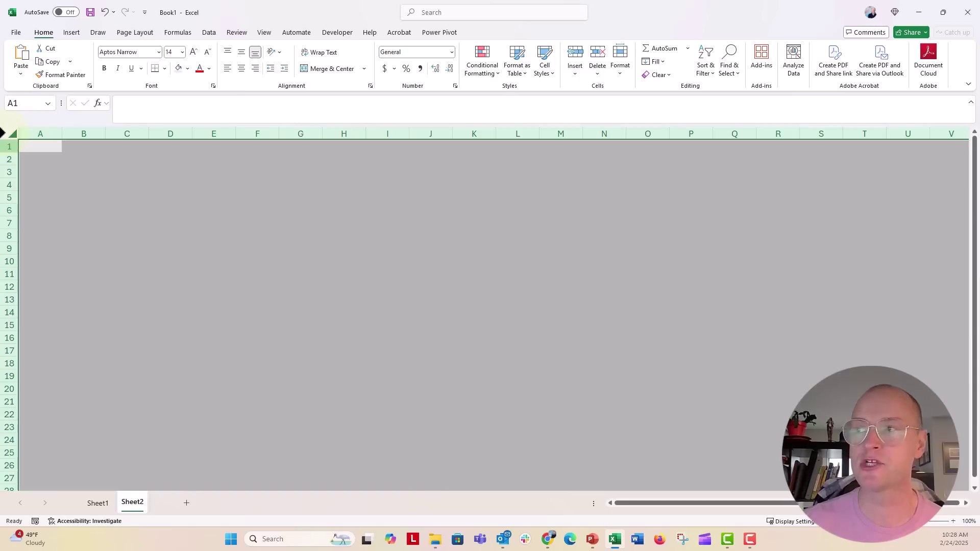
left_click(483, 68)
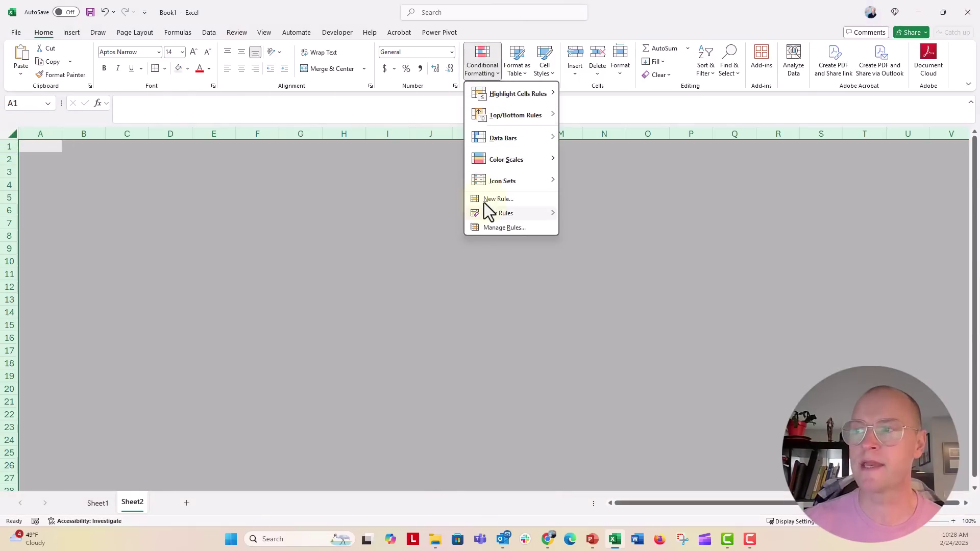
left_click(498, 199)
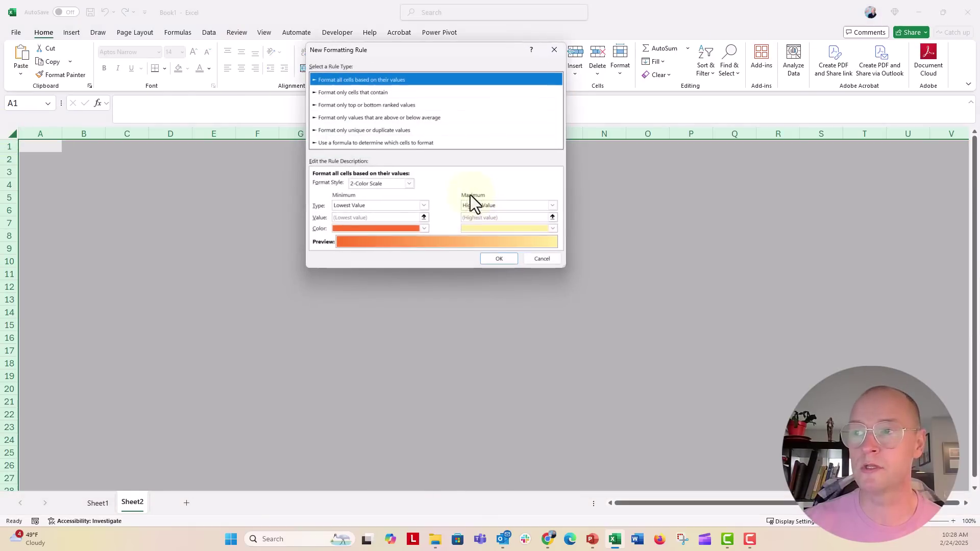
left_click(383, 144)
left_click(383, 184)
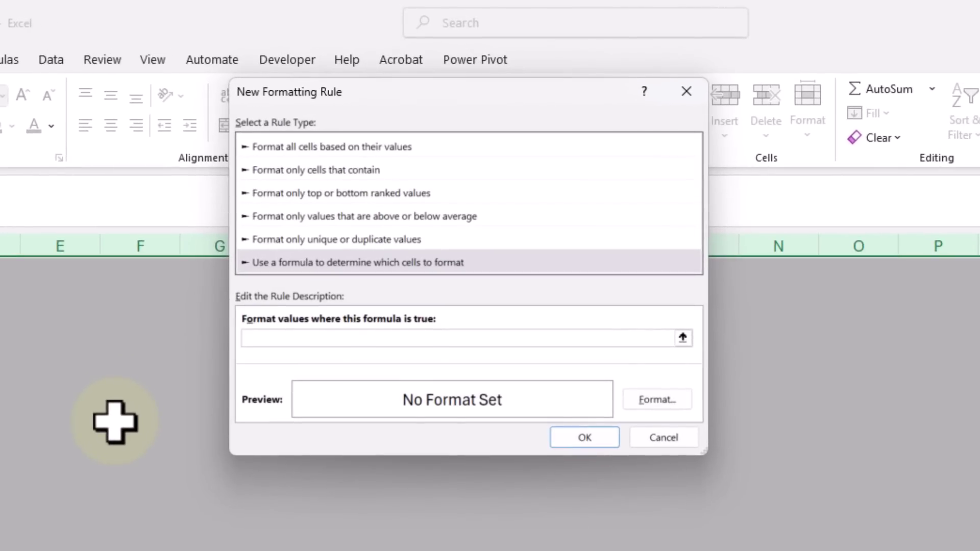
type("=")
type("MOD")
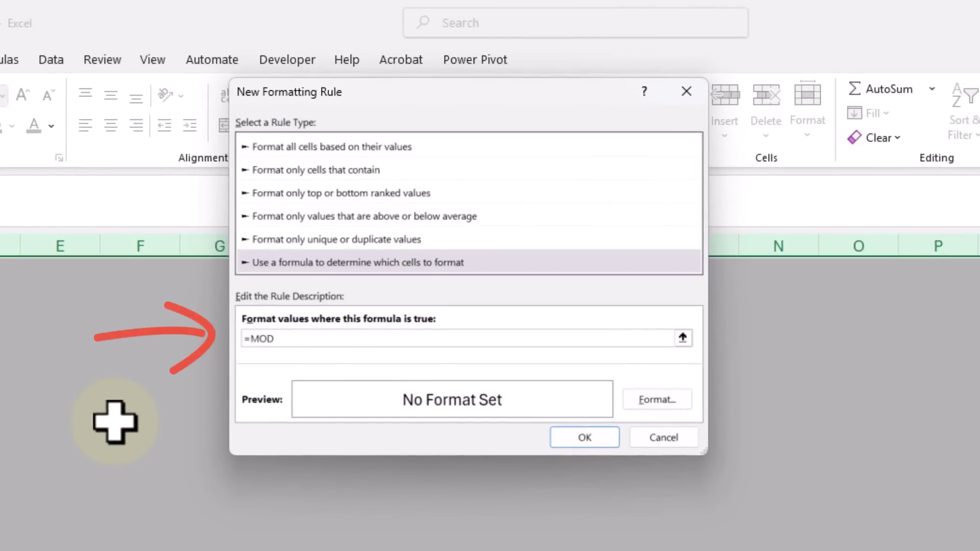
type("(")
type("ROW()")
type(",")
type("3)")
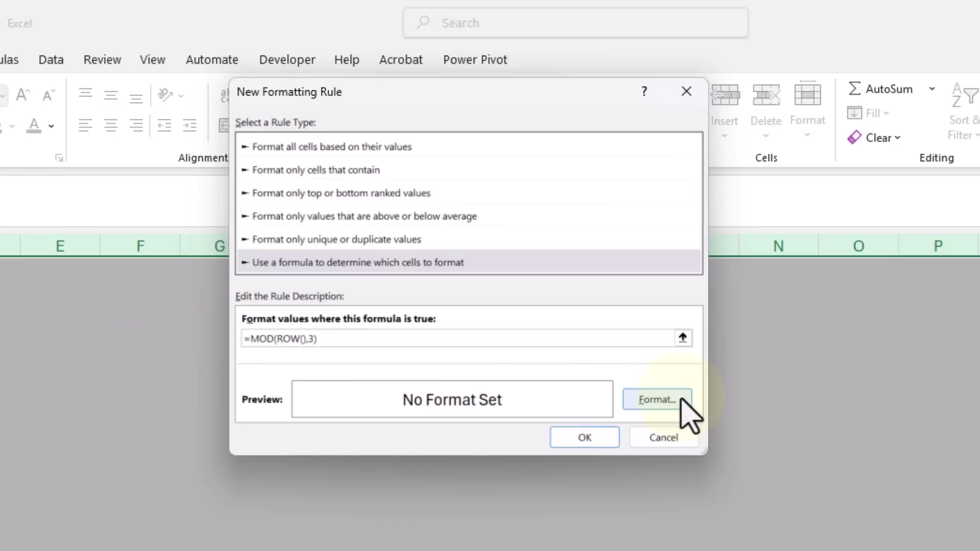
Give the rule a No Color fill format and apply it to Sheet2.
left_click(658, 400)
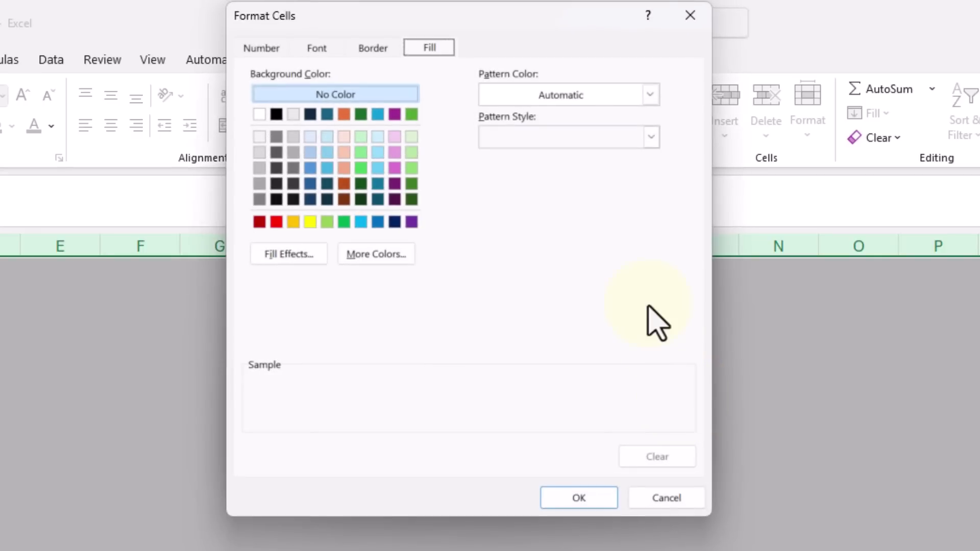
left_click(392, 97)
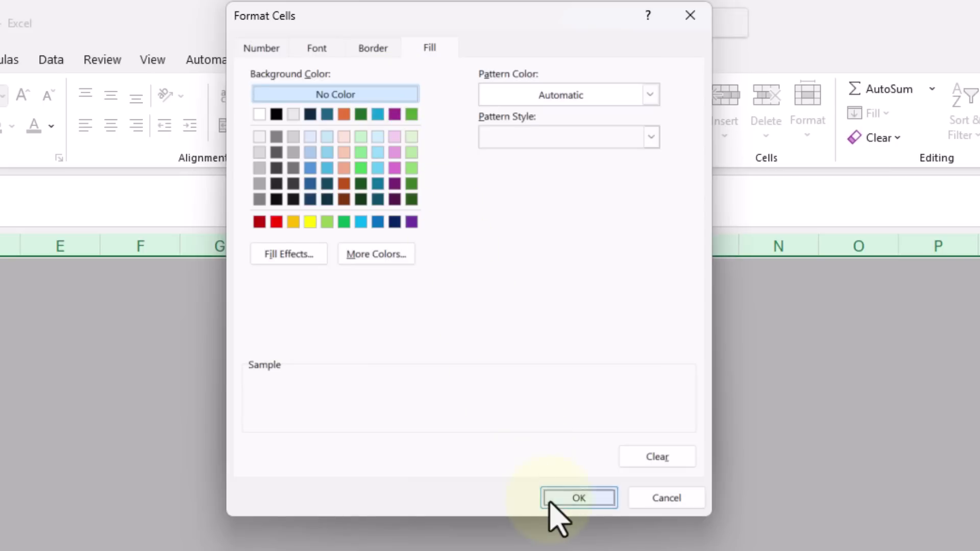
left_click(579, 498)
left_click(584, 437)
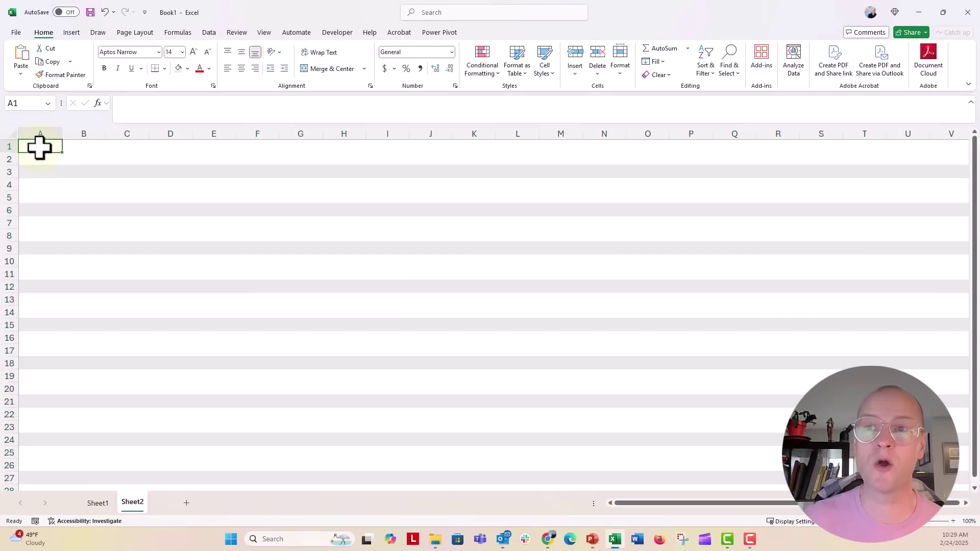
Step through rows 1 to 3 with the arrow keys to check the banding.
key("Down")
key("Down")
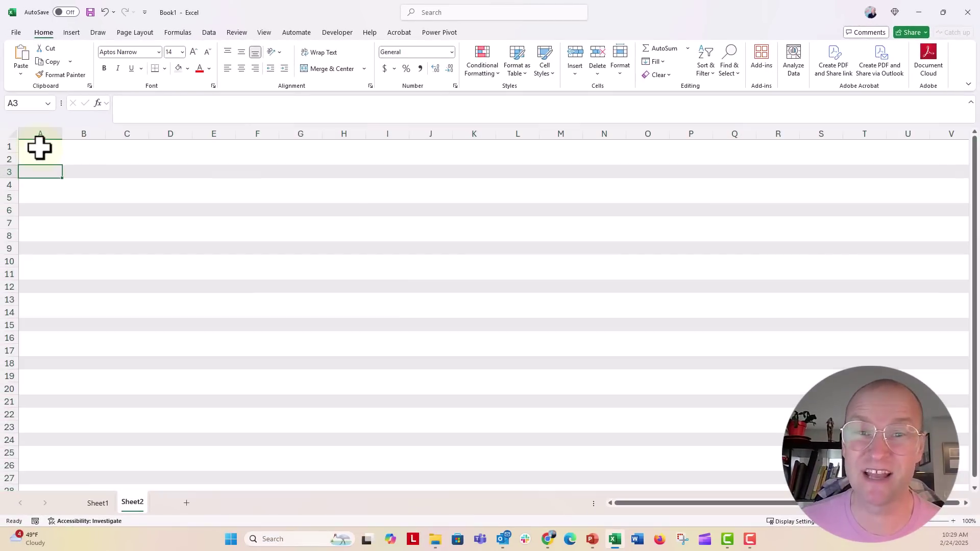
key("Up")
key("Up")
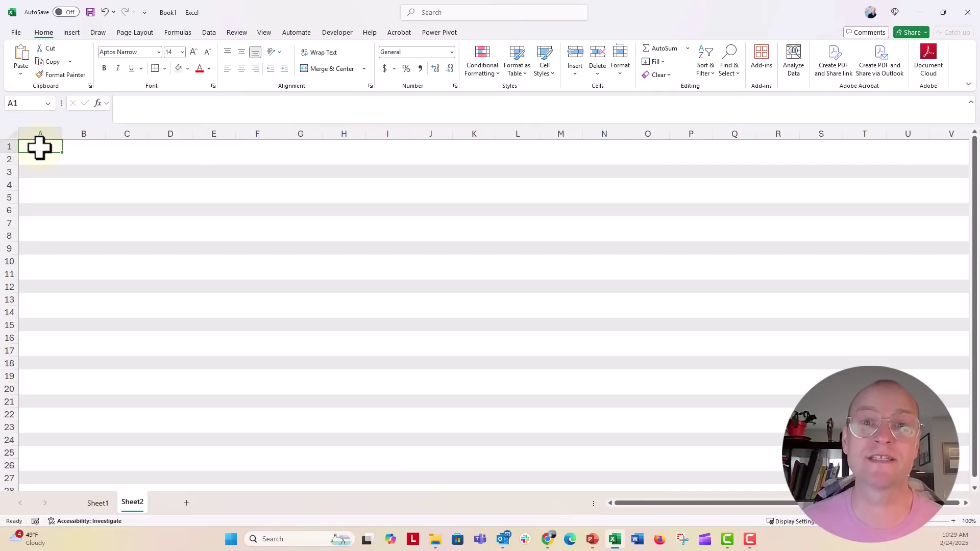
key("Down")
key("Up")
key("Down")
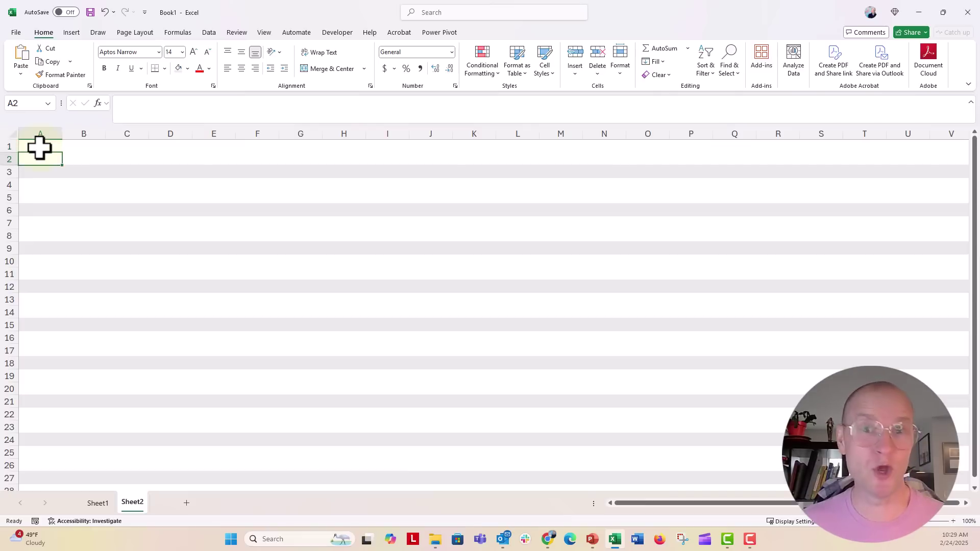
key("Down")
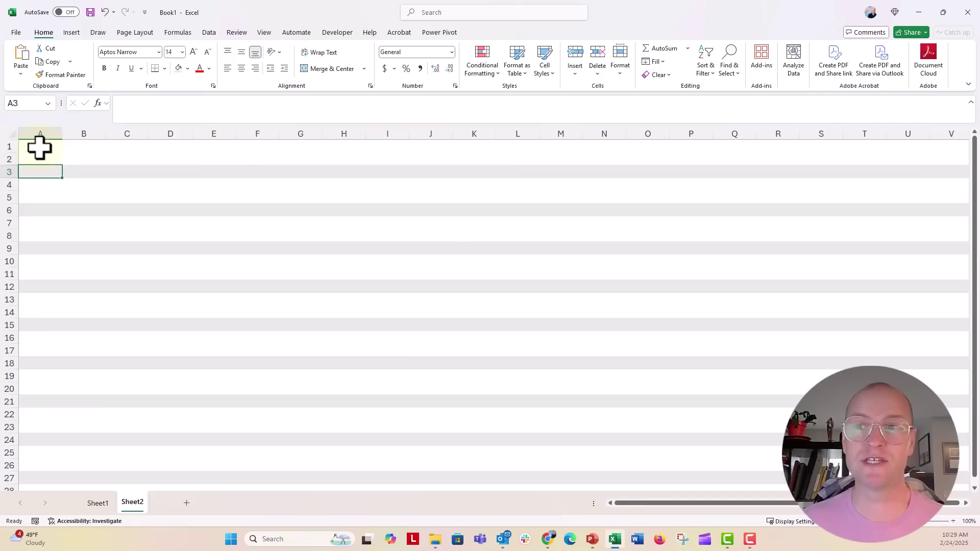
Add Sheet3 and fill all of its cells gray.
left_click(186, 503)
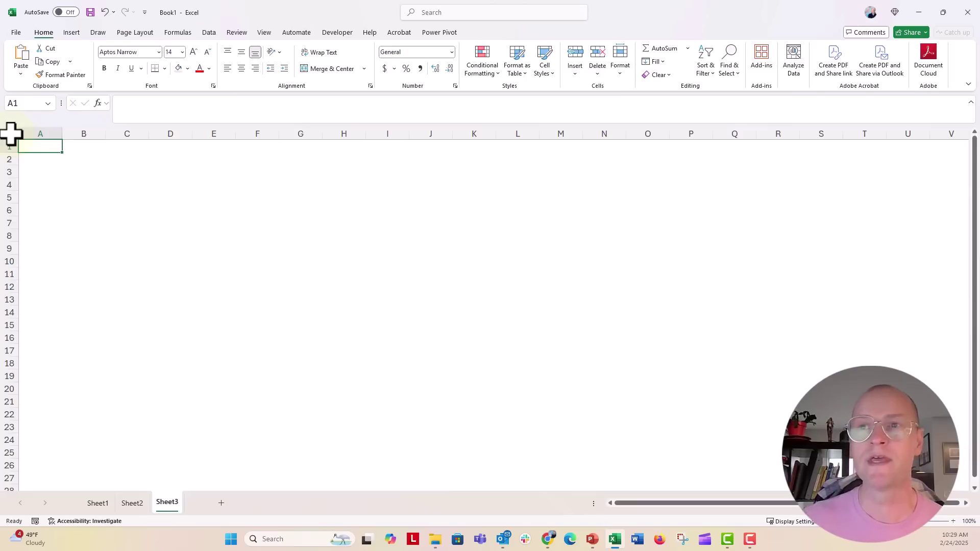
left_click(12, 135)
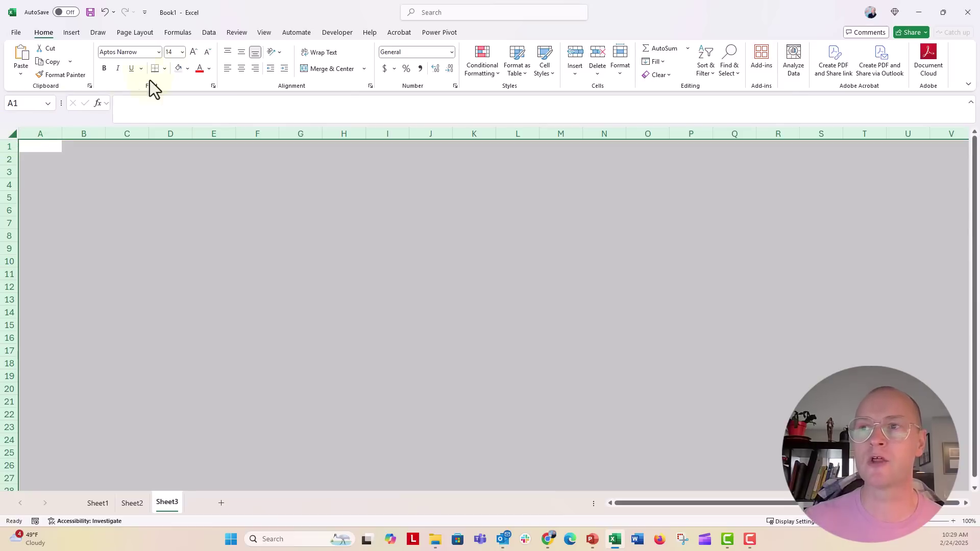
left_click(178, 68)
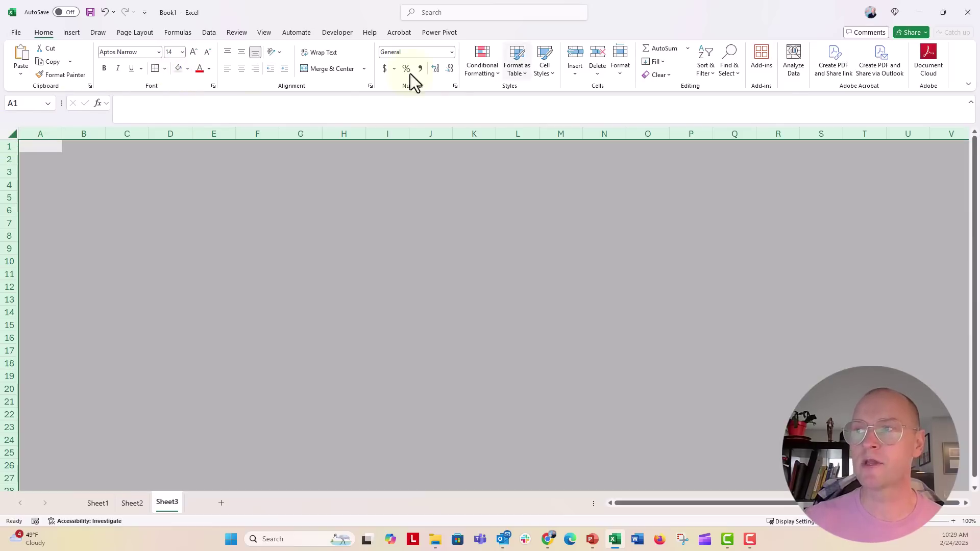
left_click(481, 65)
left_click(500, 198)
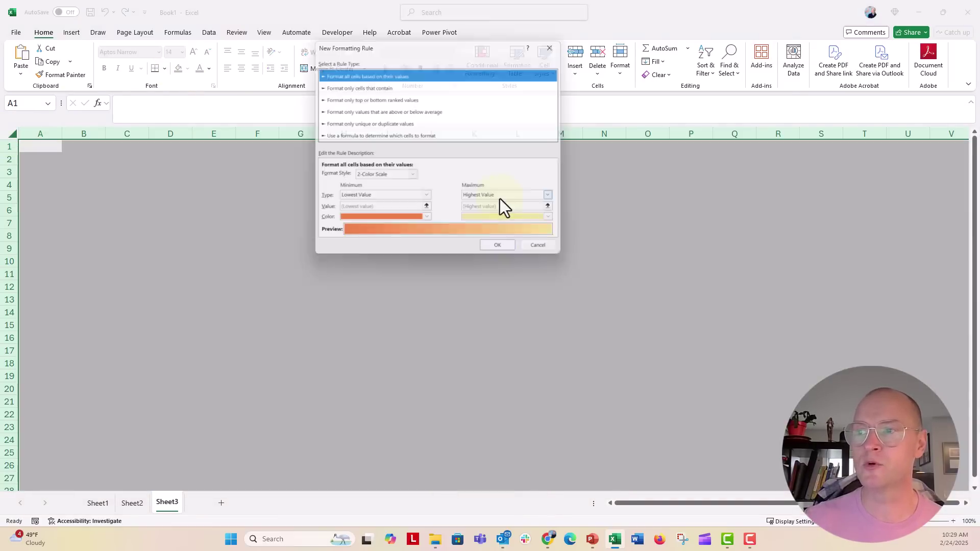
left_click(353, 132)
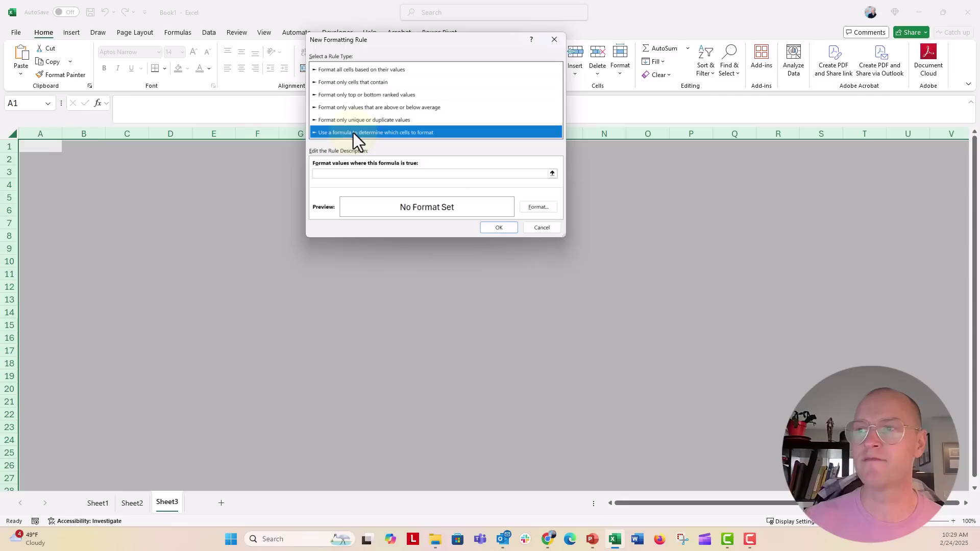
left_click(335, 175)
type("=MOD")
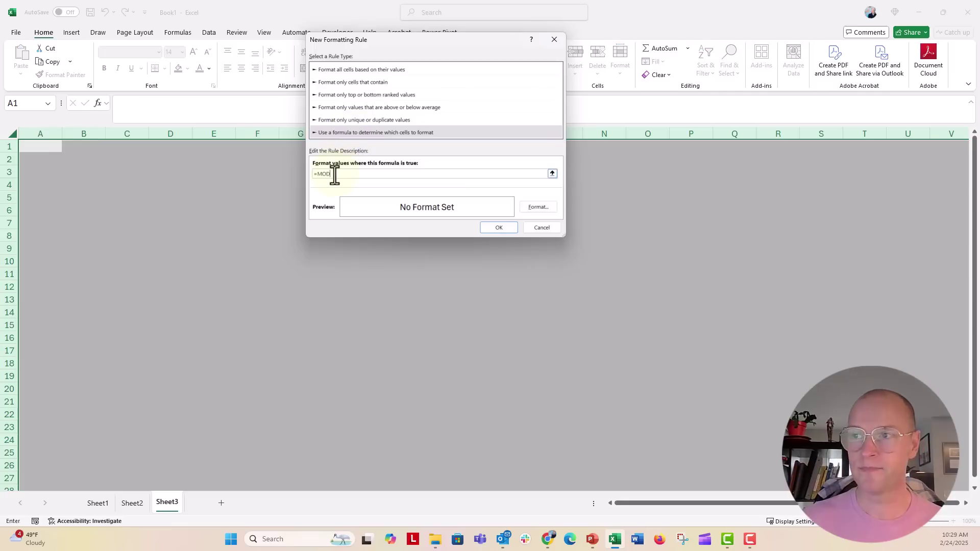
type("(ROW")
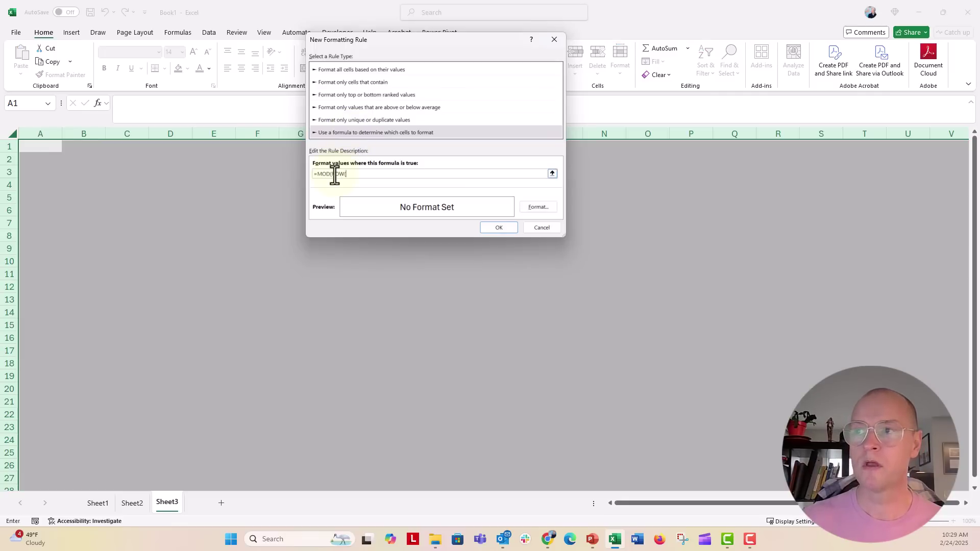
type("()")
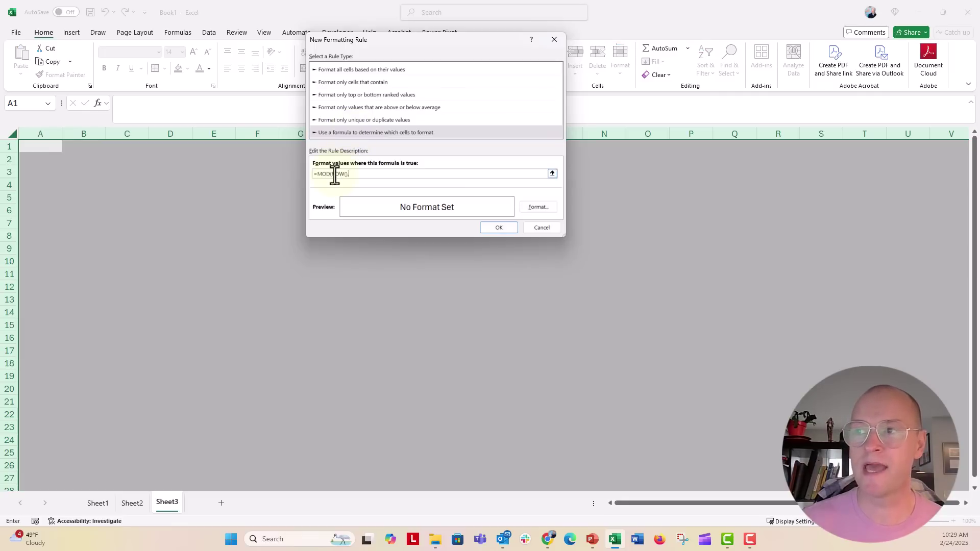
type(",")
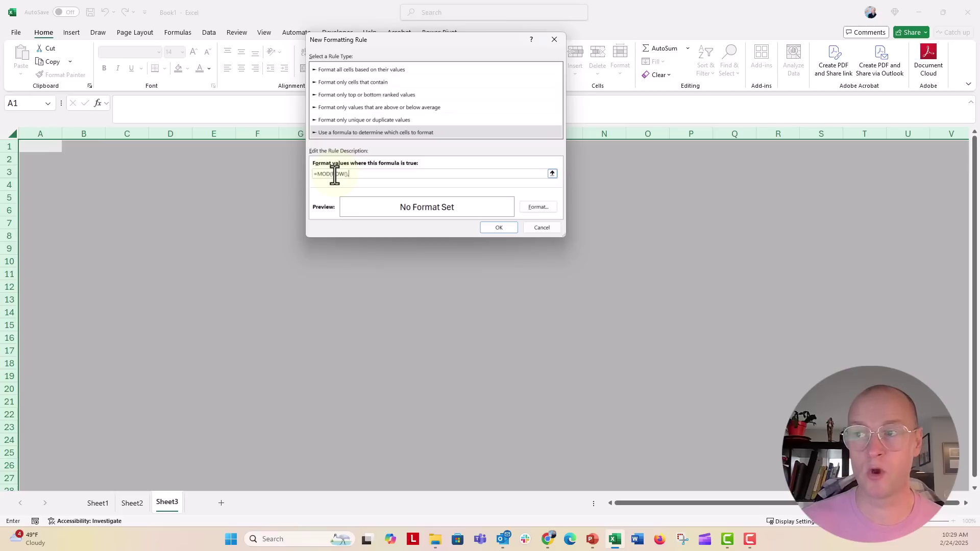
type("4")
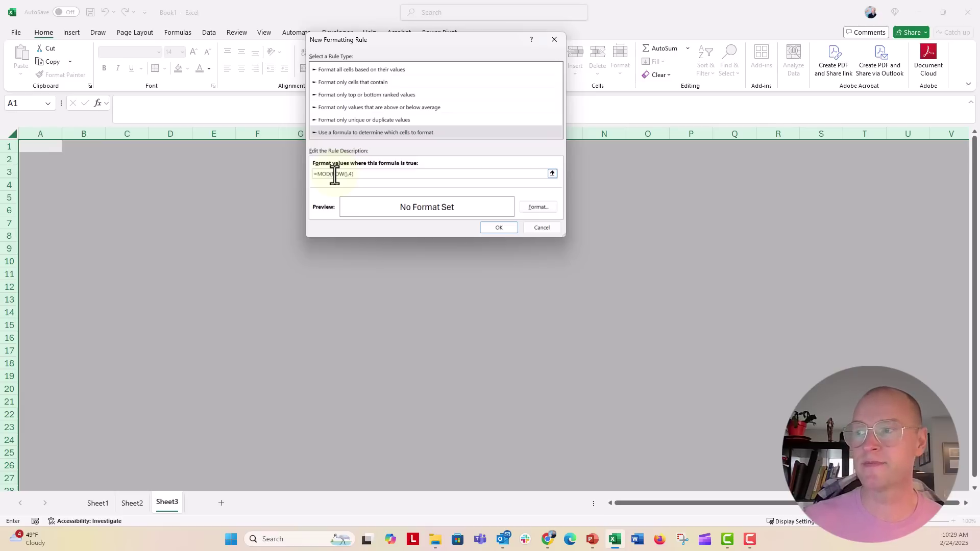
left_click(538, 208)
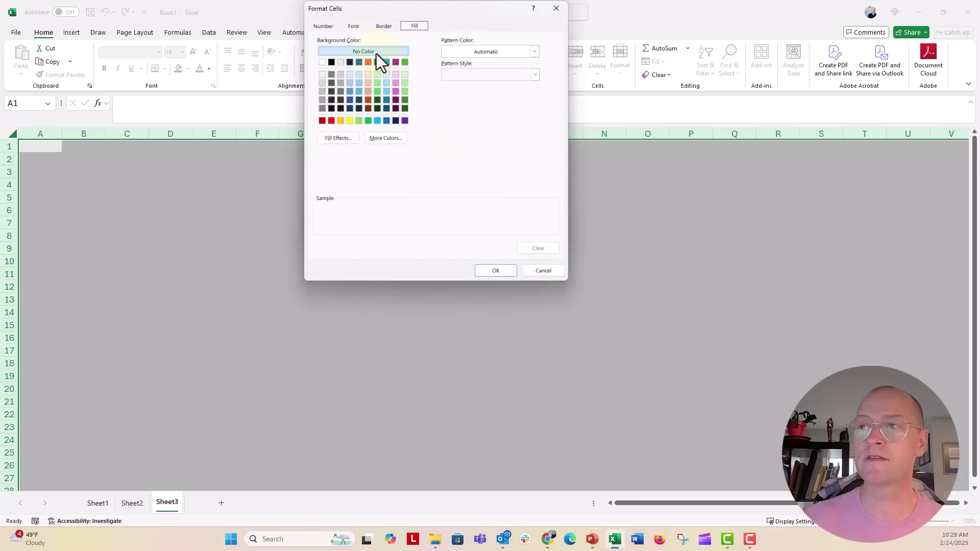
left_click(495, 269)
Dismiss the previous rule setup and start a new formula-based rule on Sheet3.
left_click(498, 228)
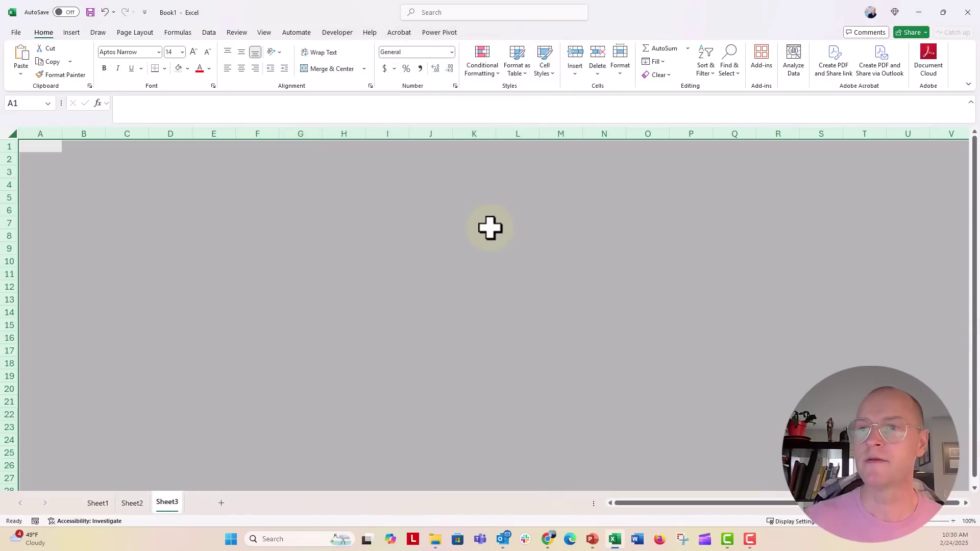
left_click(483, 69)
mouse_move(491, 213)
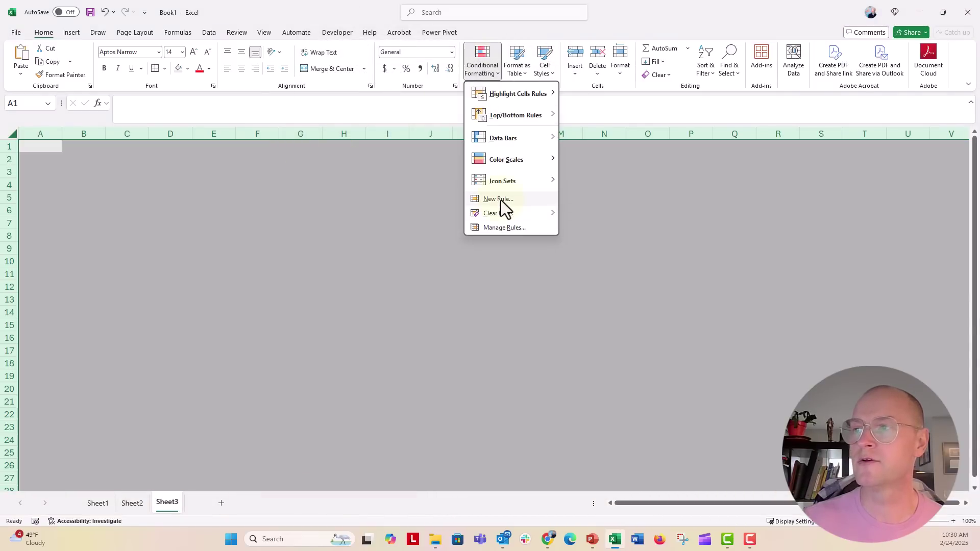
left_click(501, 200)
left_click(354, 123)
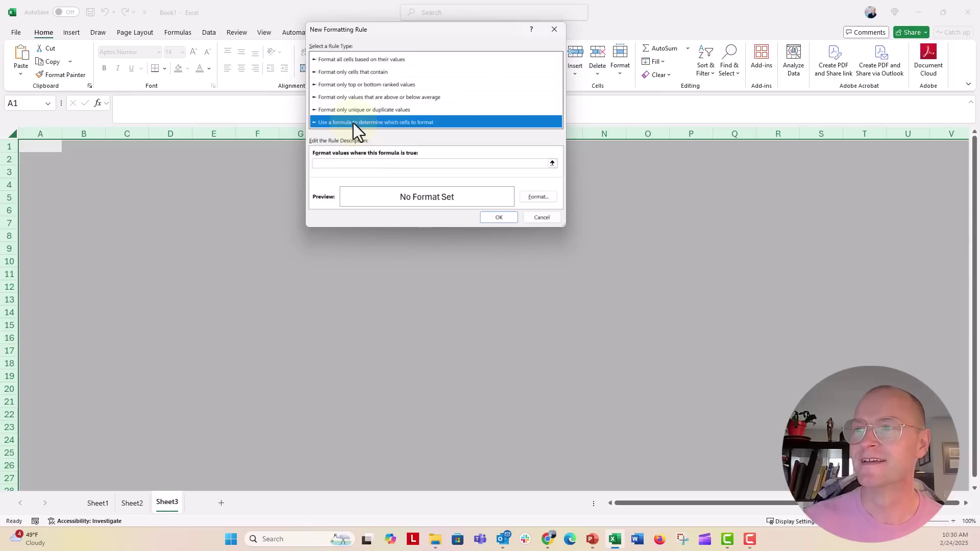
left_click(347, 162)
type("=MOD")
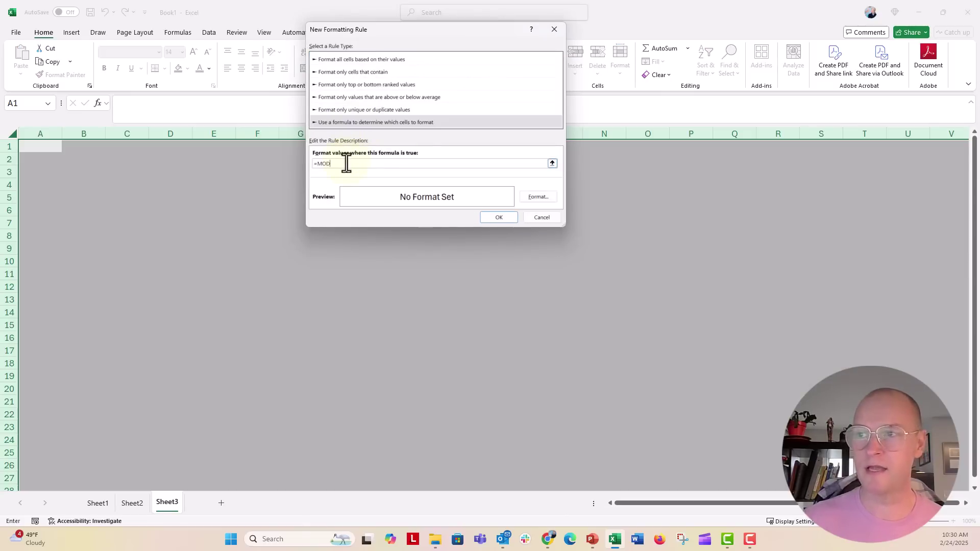
type("(ROW(),4")
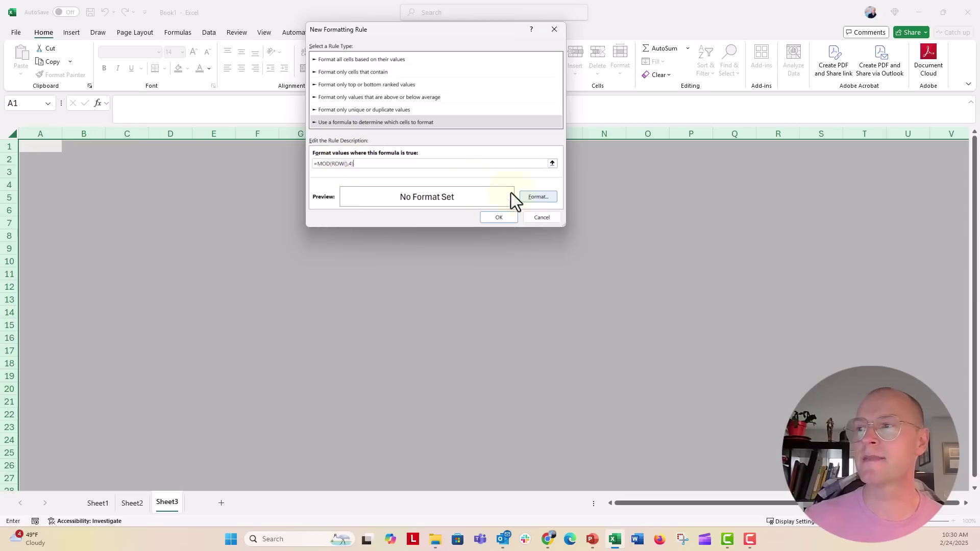
Set the fill for the =MOD(ROW(),4) rule, apply it, and check rows 4, 8 and 12.
left_click(538, 197)
left_click(341, 53)
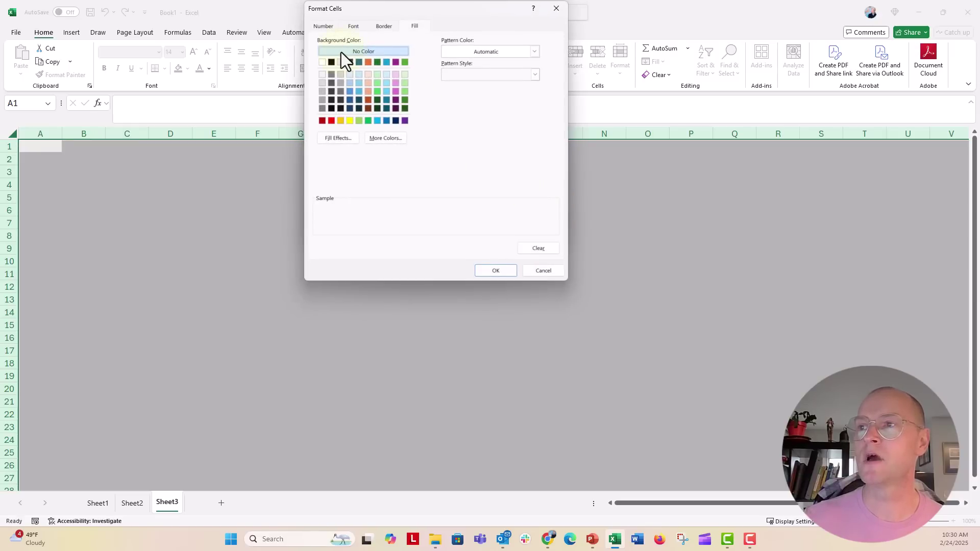
left_click(490, 270)
left_click(499, 218)
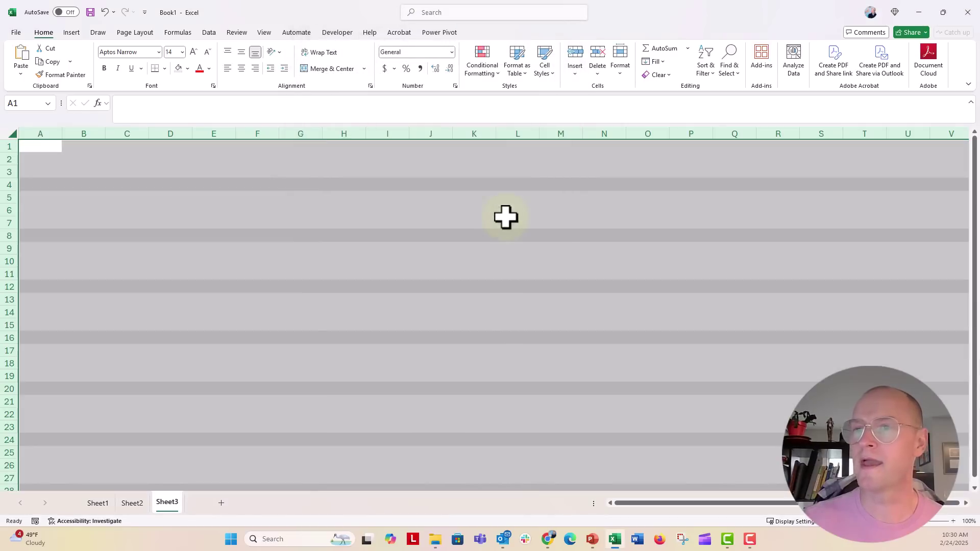
left_click(31, 188)
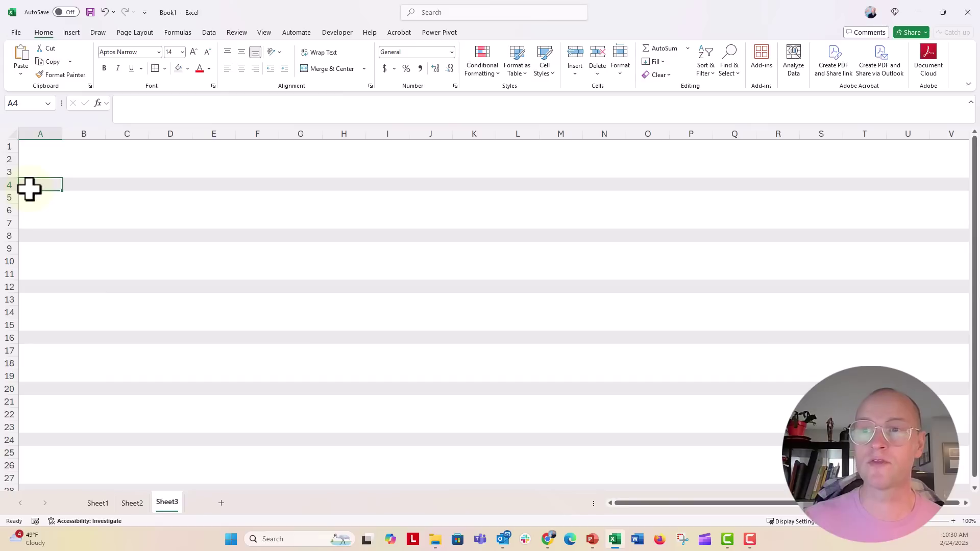
left_click(31, 235)
left_click(30, 287)
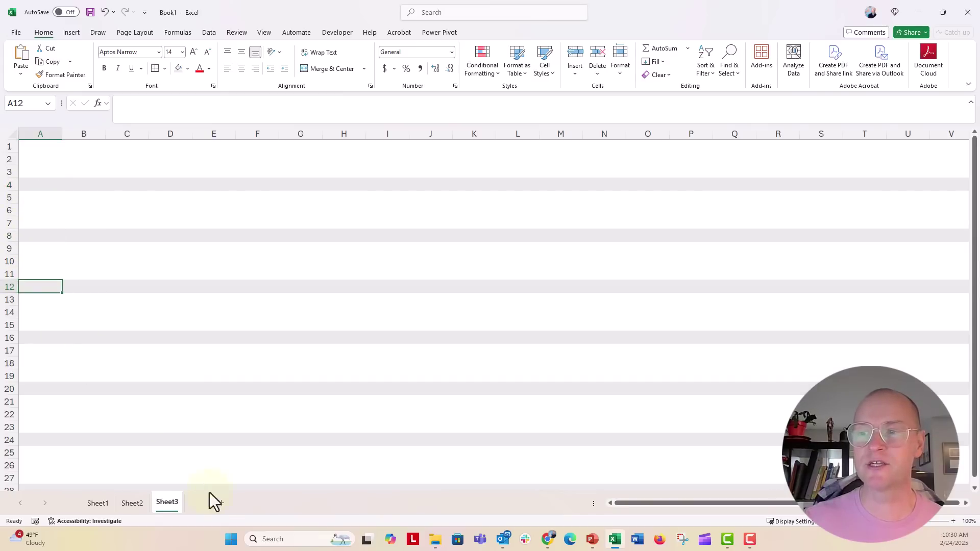
Add Sheet4 and fill all of its cells gray.
left_click(221, 503)
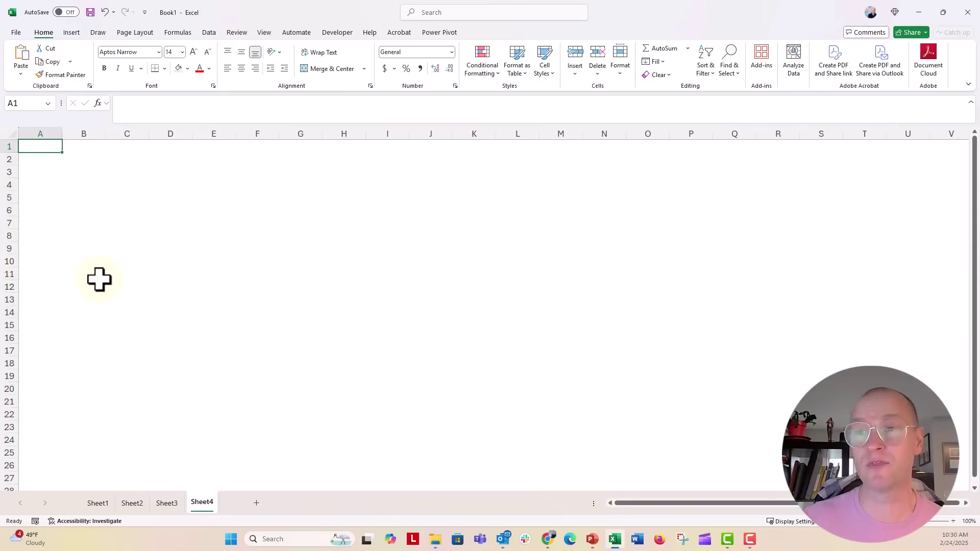
left_click(11, 134)
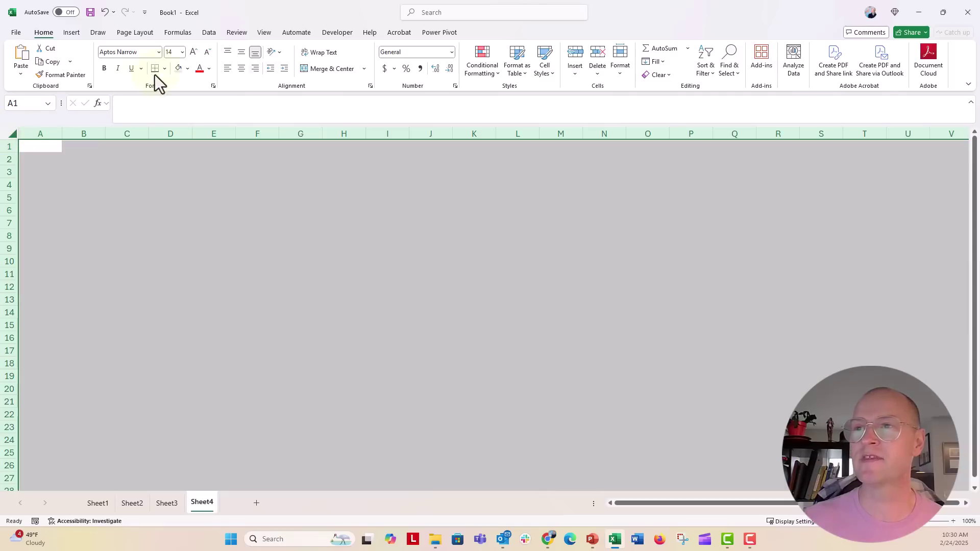
left_click(178, 70)
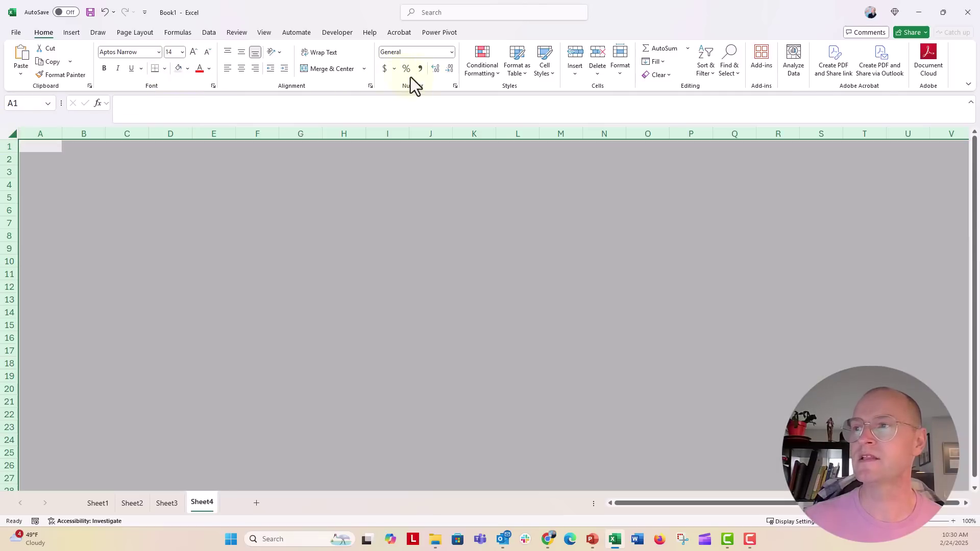
Add a =MOD(ROW(),10) formula rule with a darker gray fill to Sheet4.
left_click(482, 65)
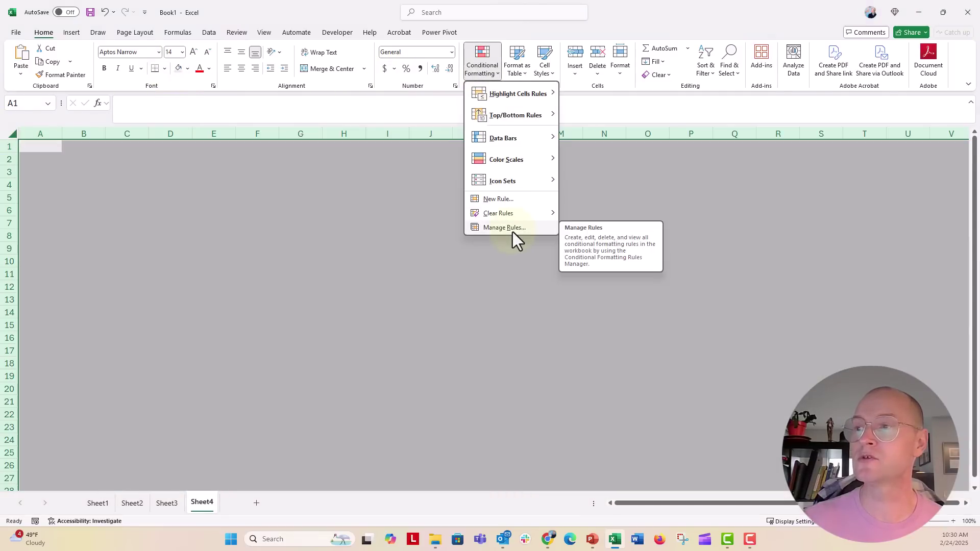
left_click(498, 199)
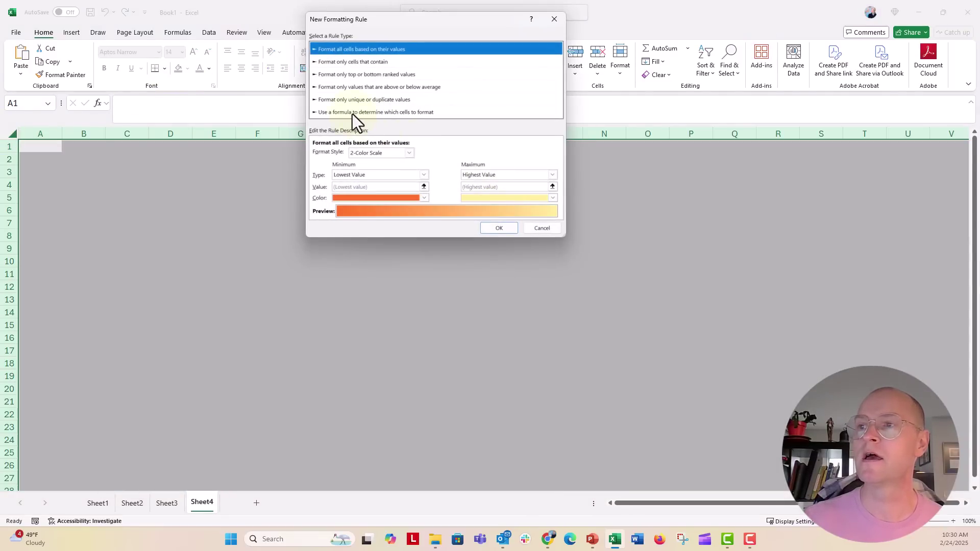
left_click(353, 113)
left_click(338, 156)
type("=MOD(ROW(),10)")
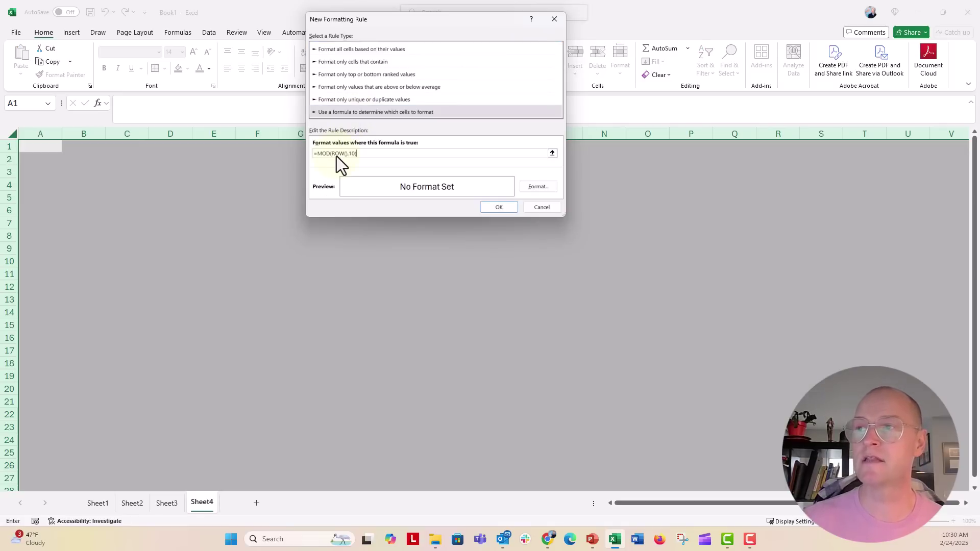
left_click(538, 187)
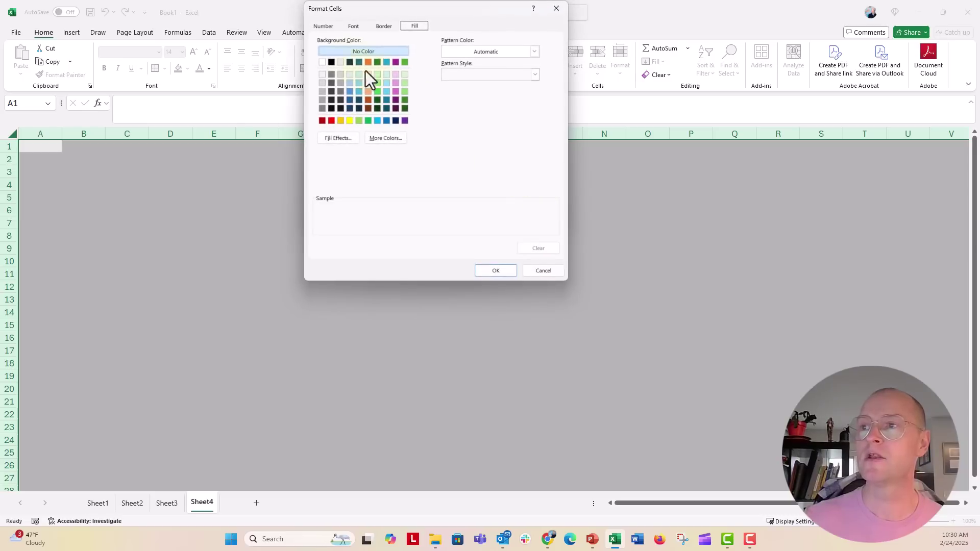
left_click(496, 271)
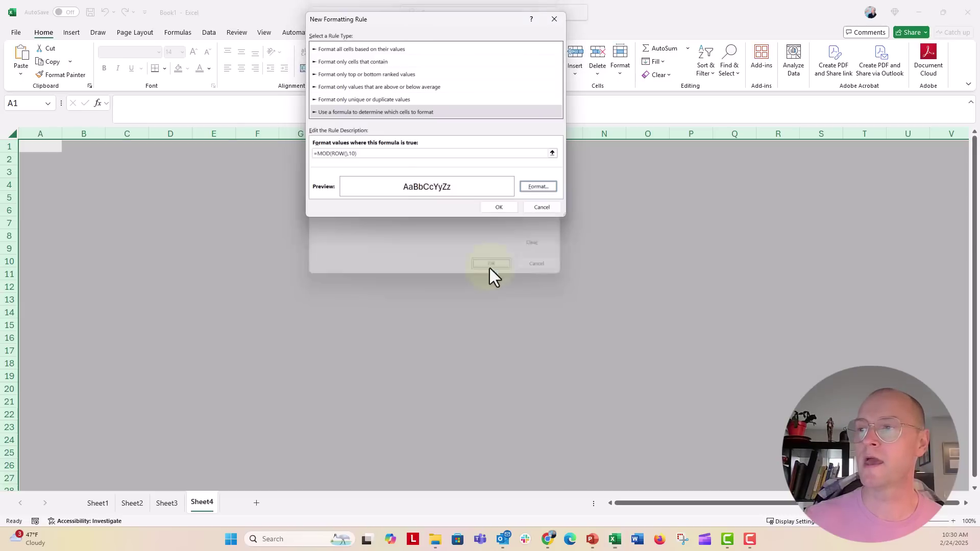
left_click(496, 207)
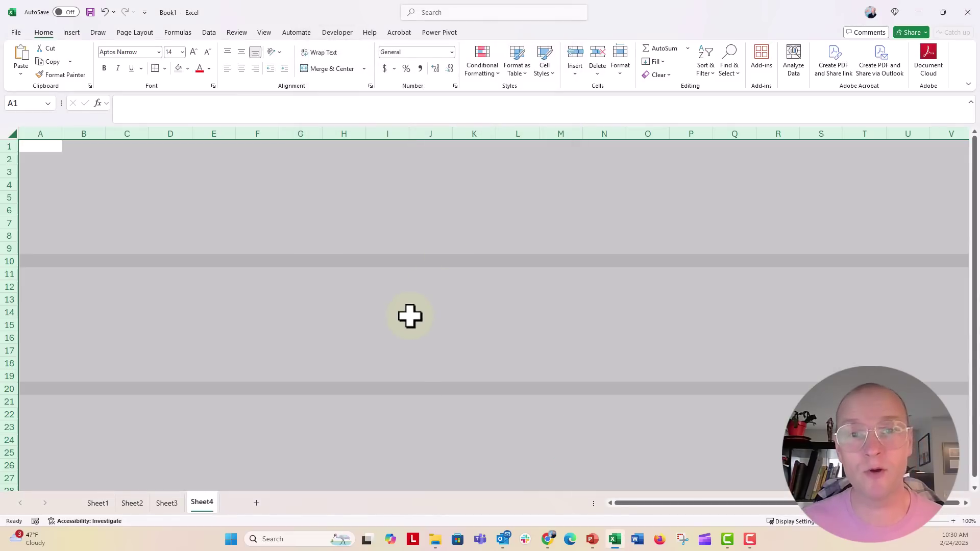